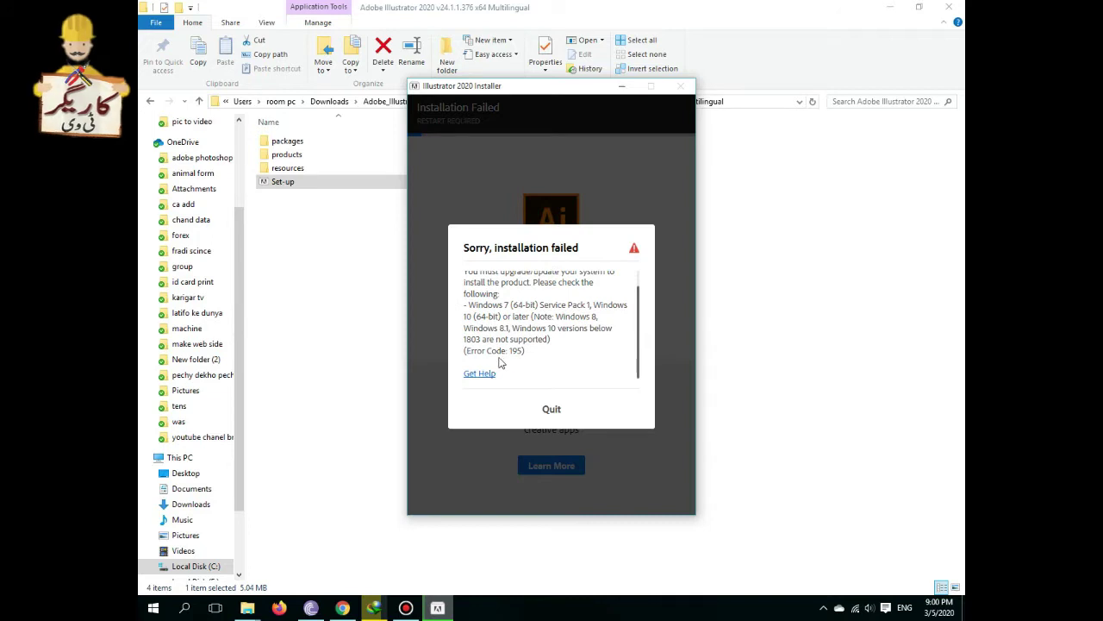
- Open the online help for installation error code 195, and quit the failed Illustrator 2020 installer along with its folder window
click(487, 373)
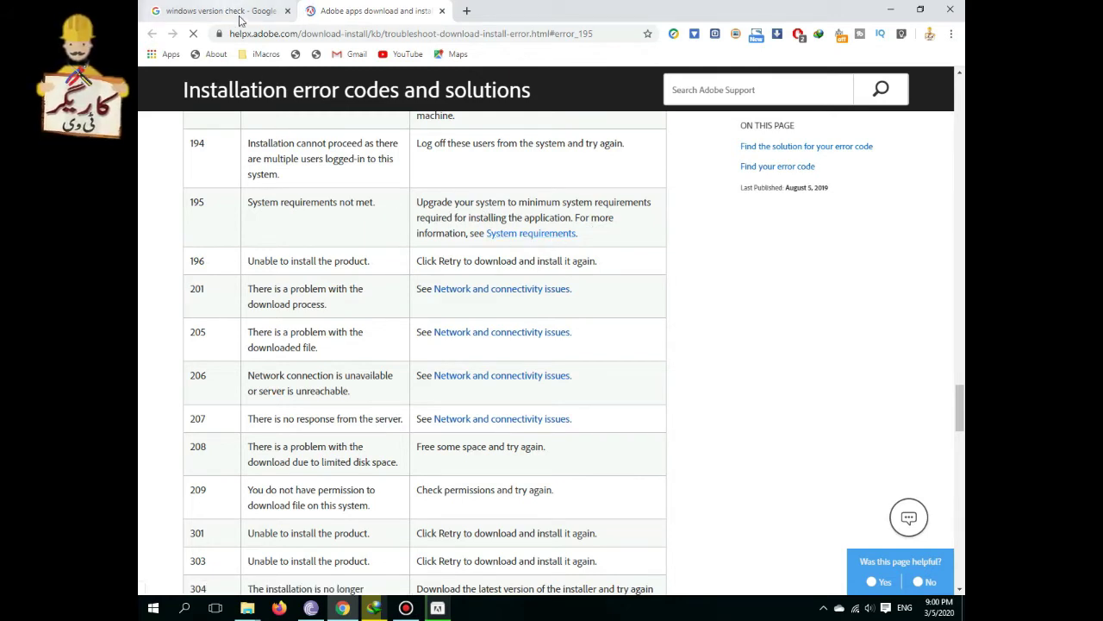
click(889, 12)
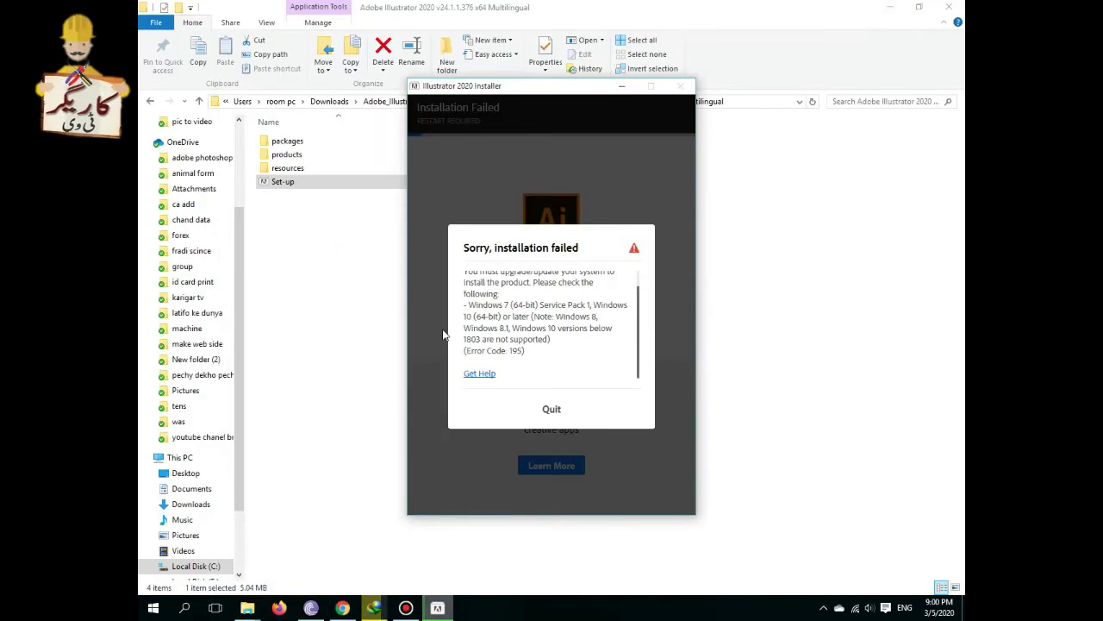
click(551, 409)
click(946, 7)
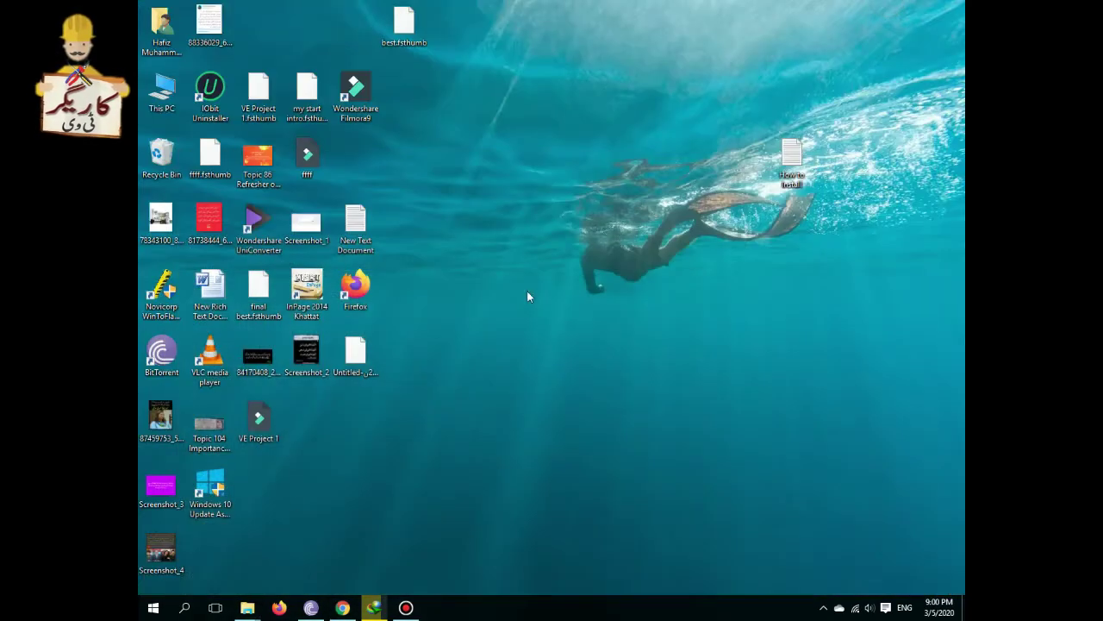
- Check the installed Windows version by running winver, and dismiss the version information
click(184, 606)
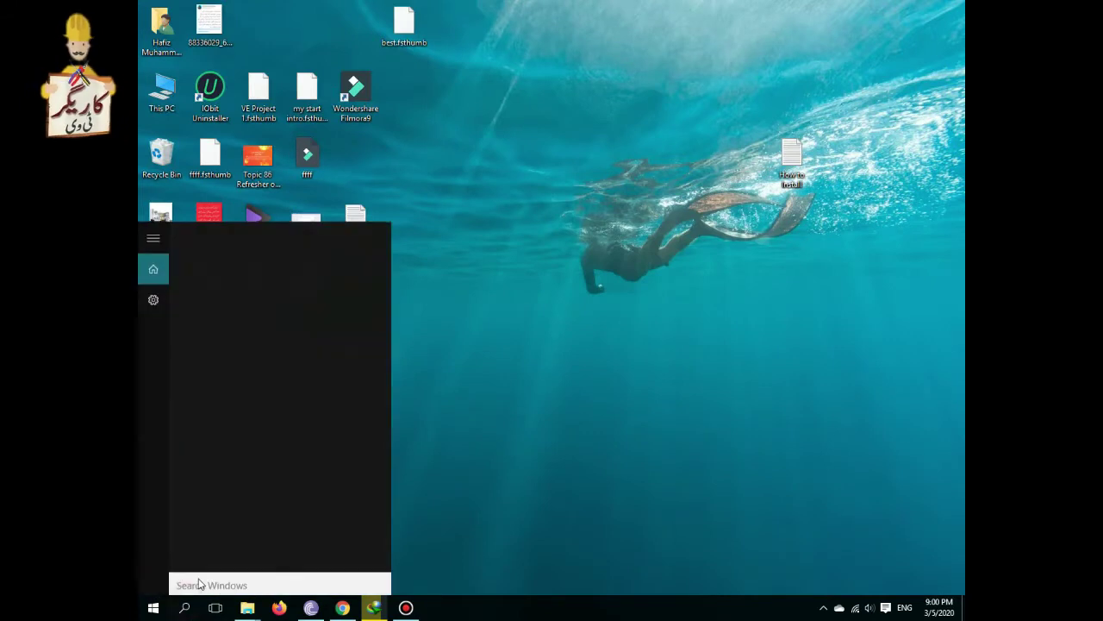
text(winver)
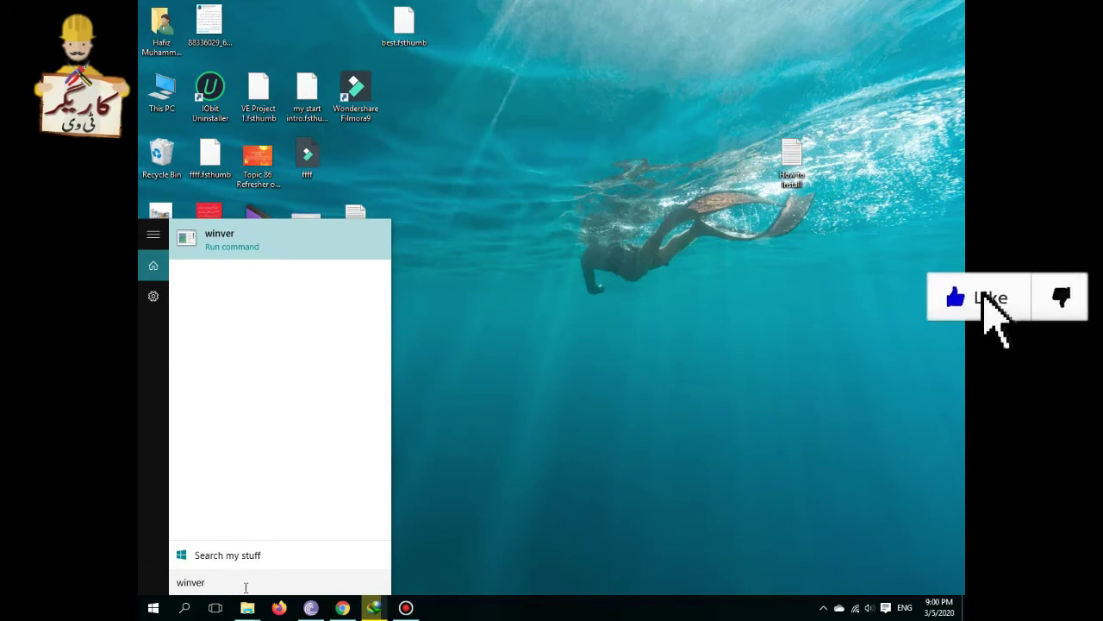
click(272, 245)
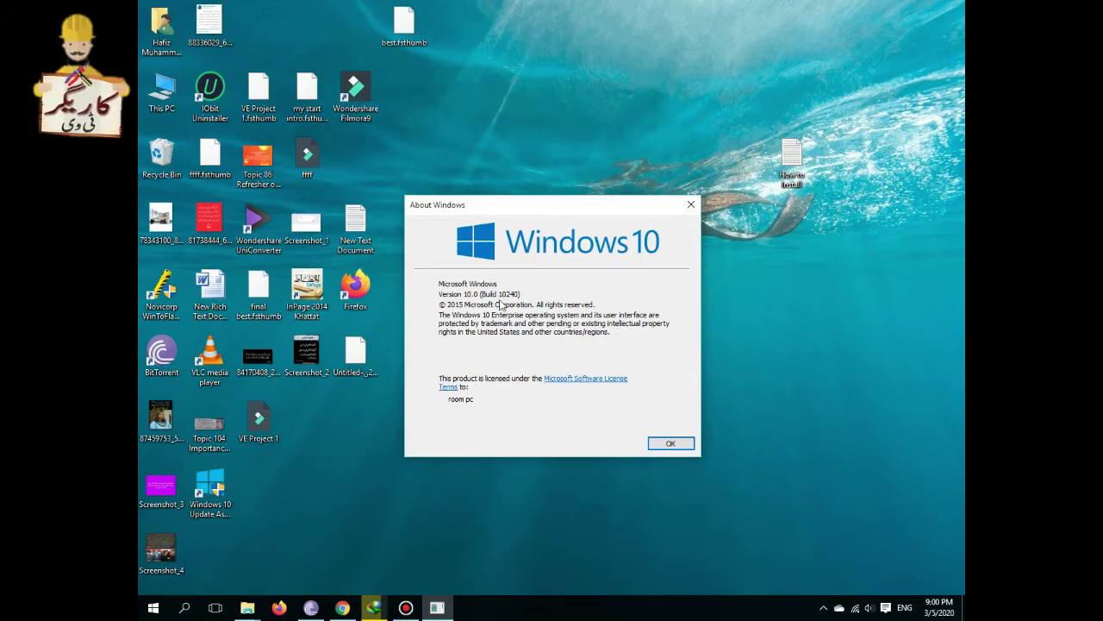
click(670, 447)
- Search Google for "windows 10 download" in a new Chrome tab and open Microsoft's Windows 10 download page
click(342, 607)
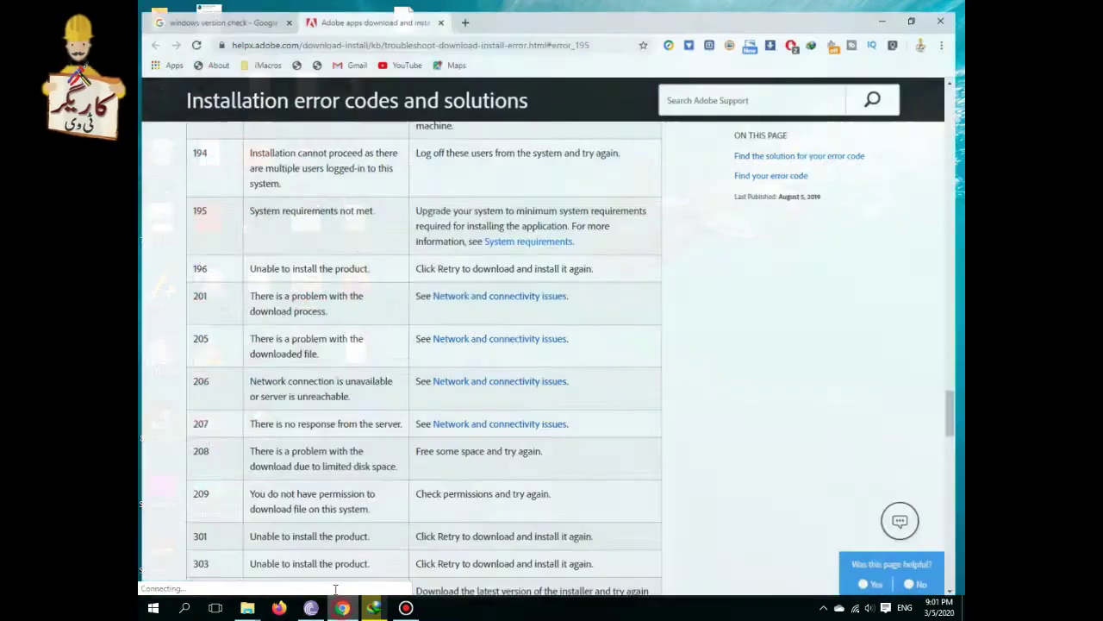
click(466, 11)
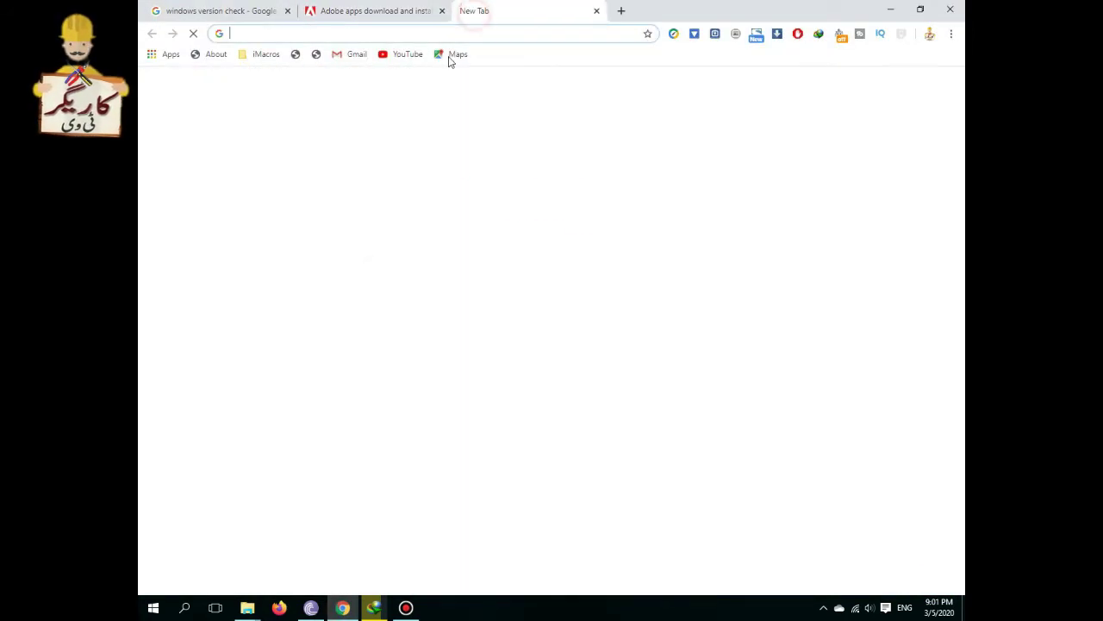
text(windows)
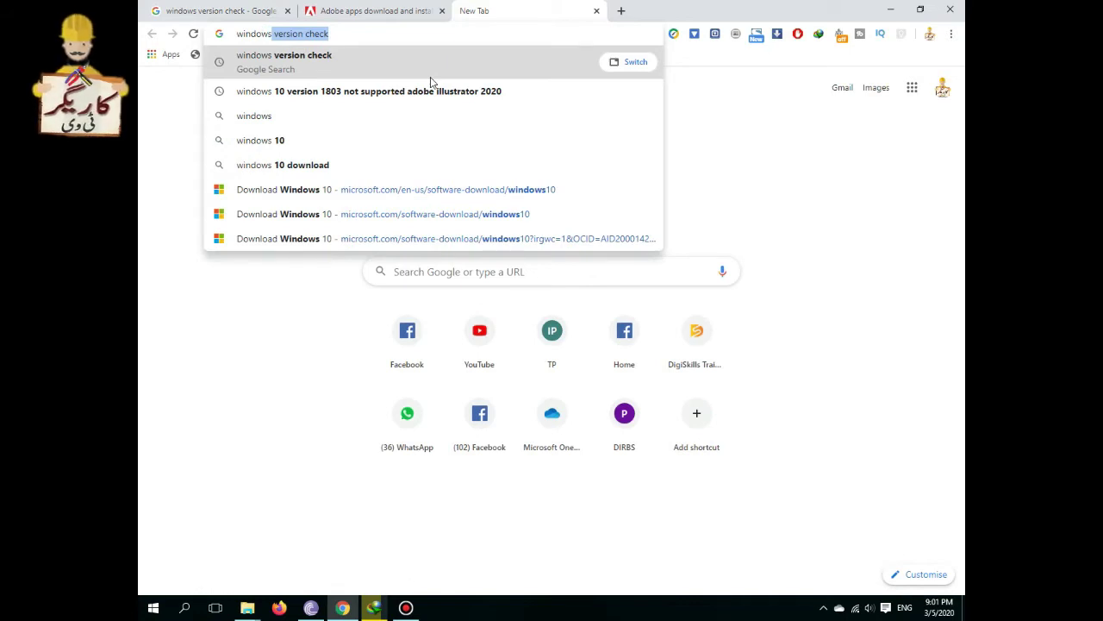
text( 10)
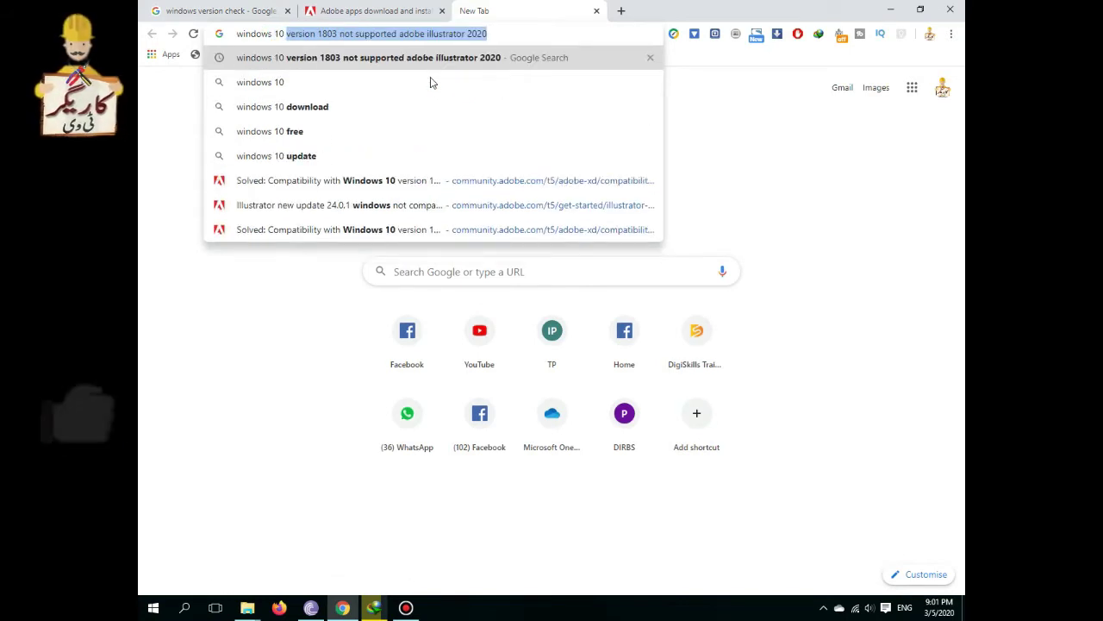
text( dow)
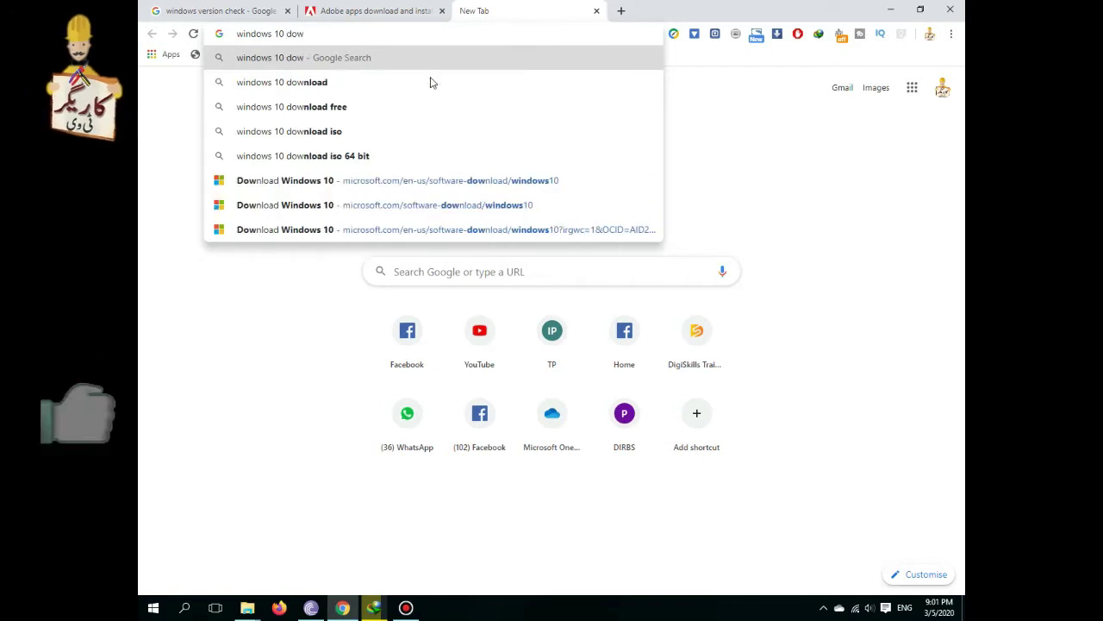
key(Down)
key(Return)
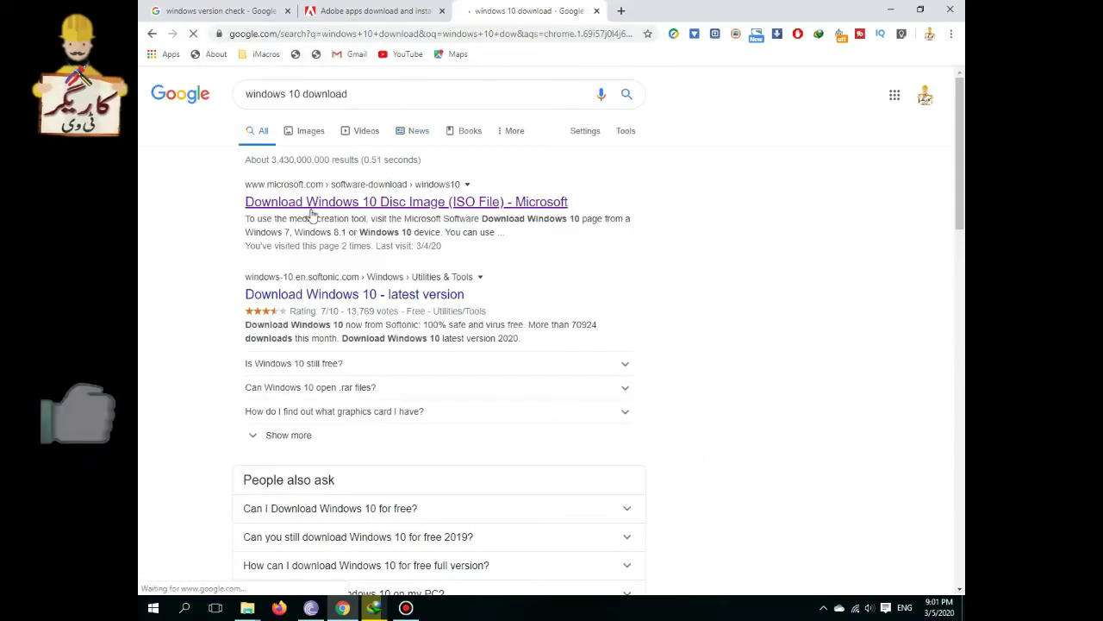
click(355, 203)
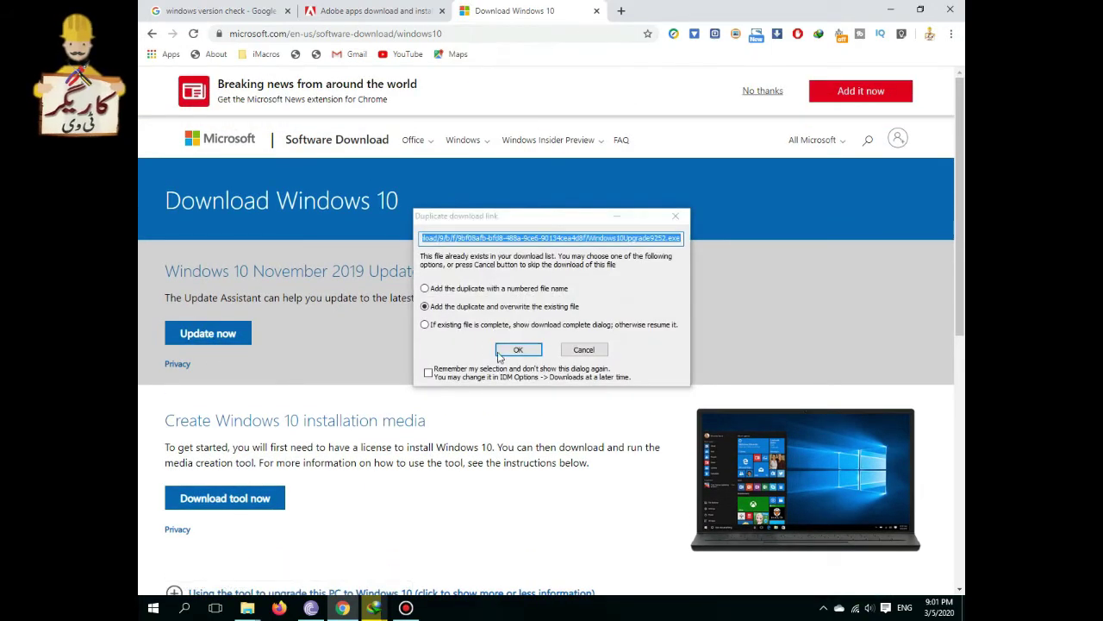
- Download the Windows 10 Update Assistant with the option to overwrite the existing duplicate, and launch the downloaded file
click(518, 350)
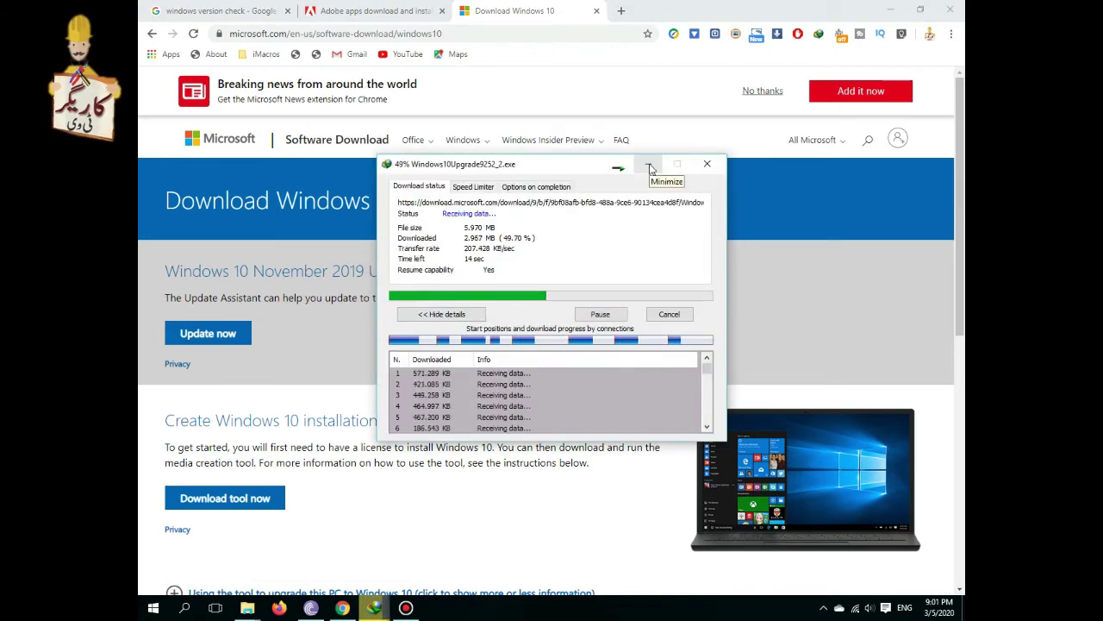
key(super+d)
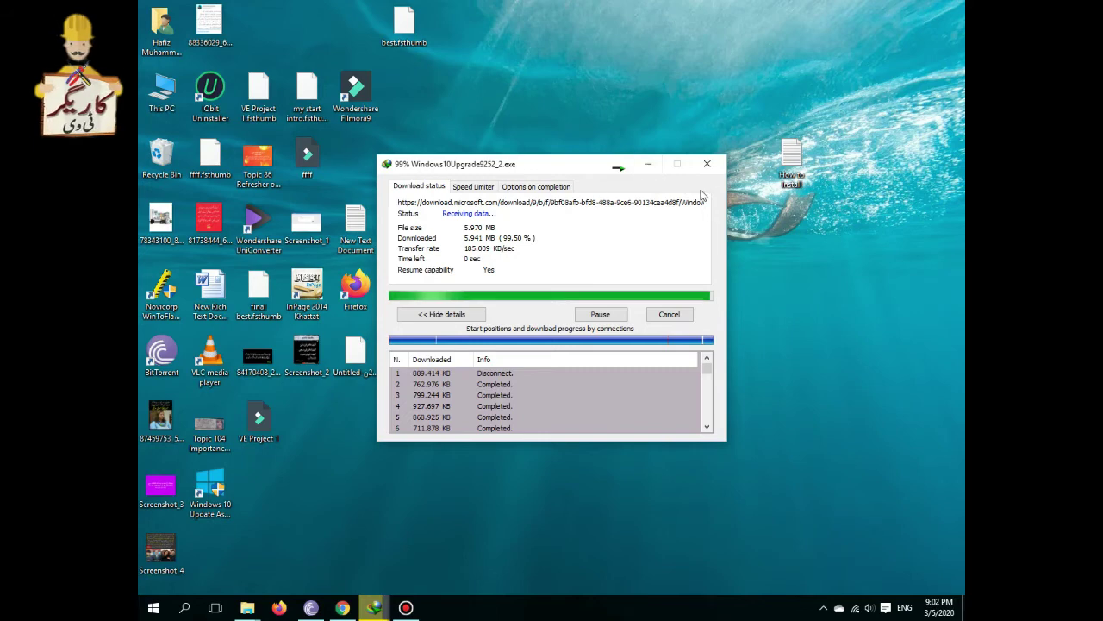
click(648, 163)
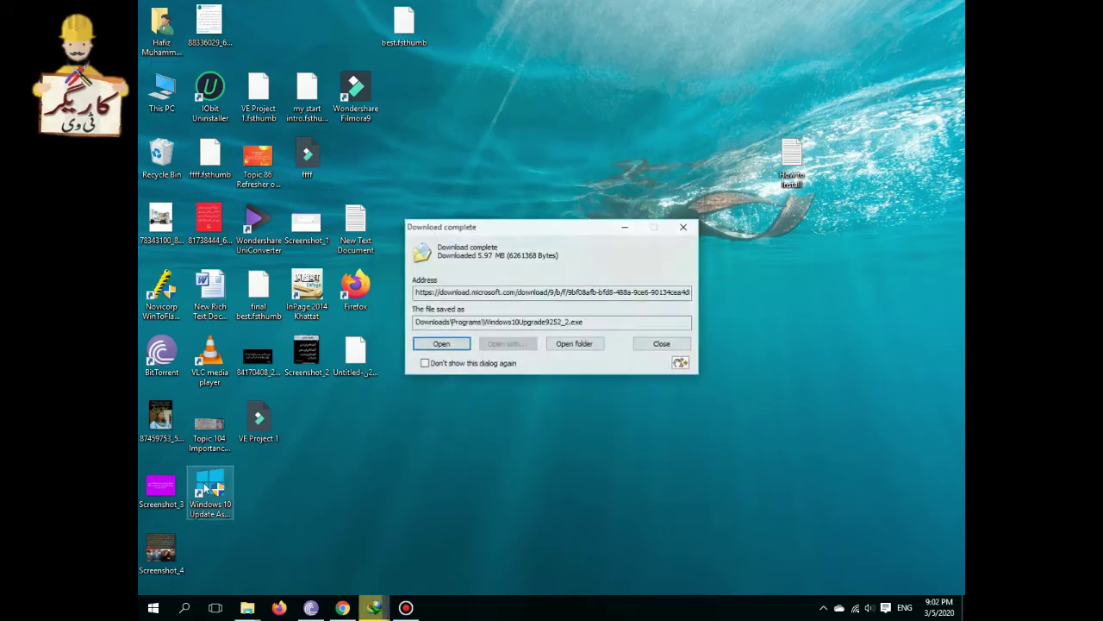
click(441, 343)
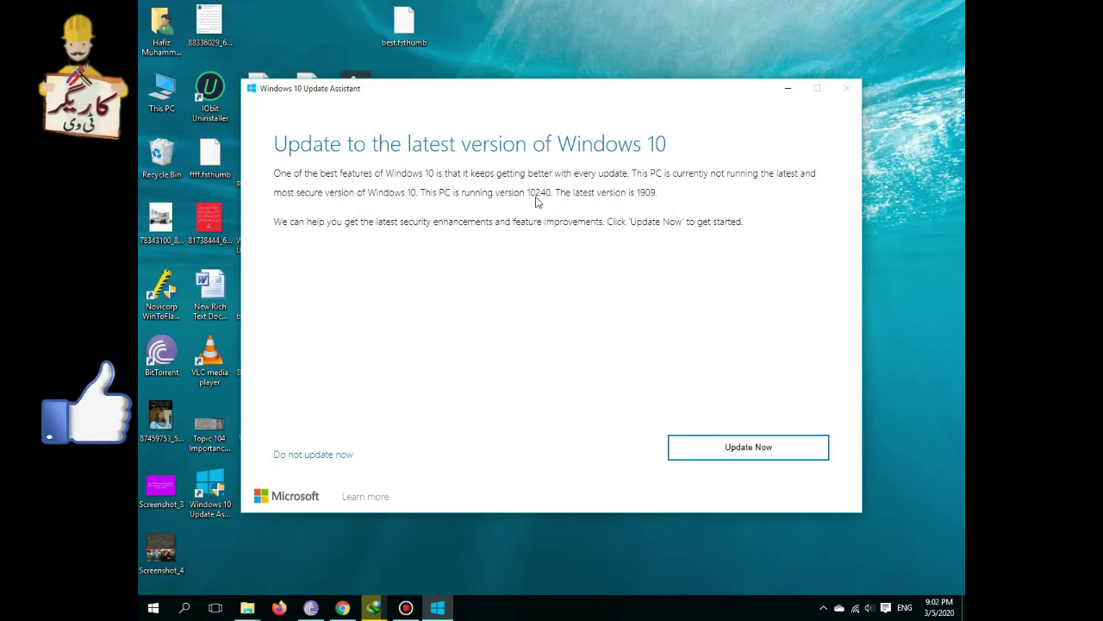
- Update Windows 10 to version 1909 with the Update Assistant and restart the PC immediately to complete it
click(746, 455)
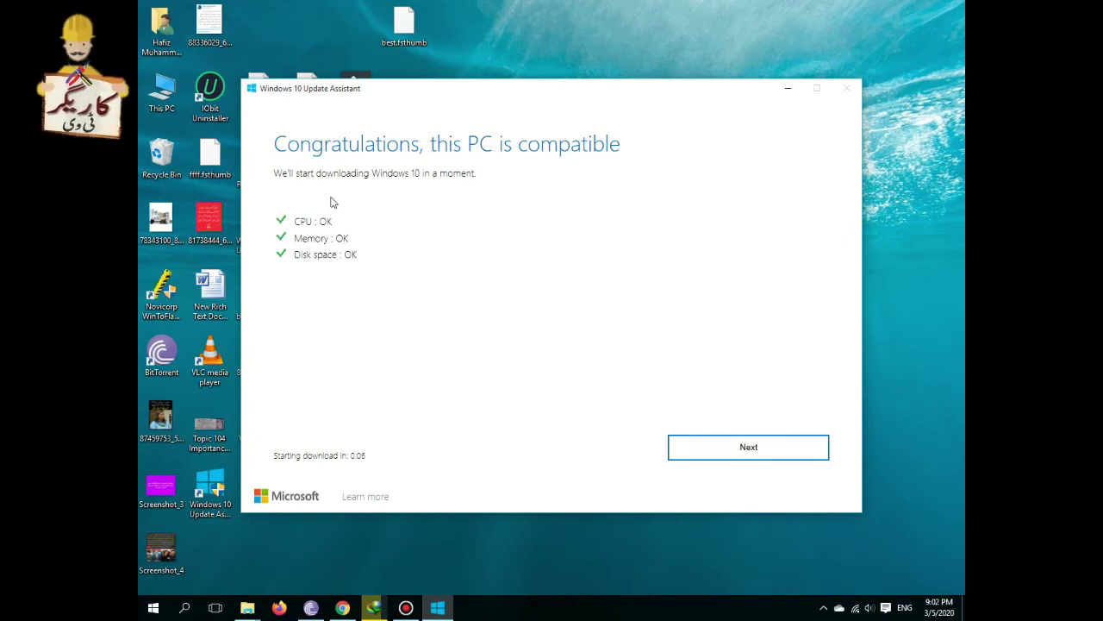
click(783, 453)
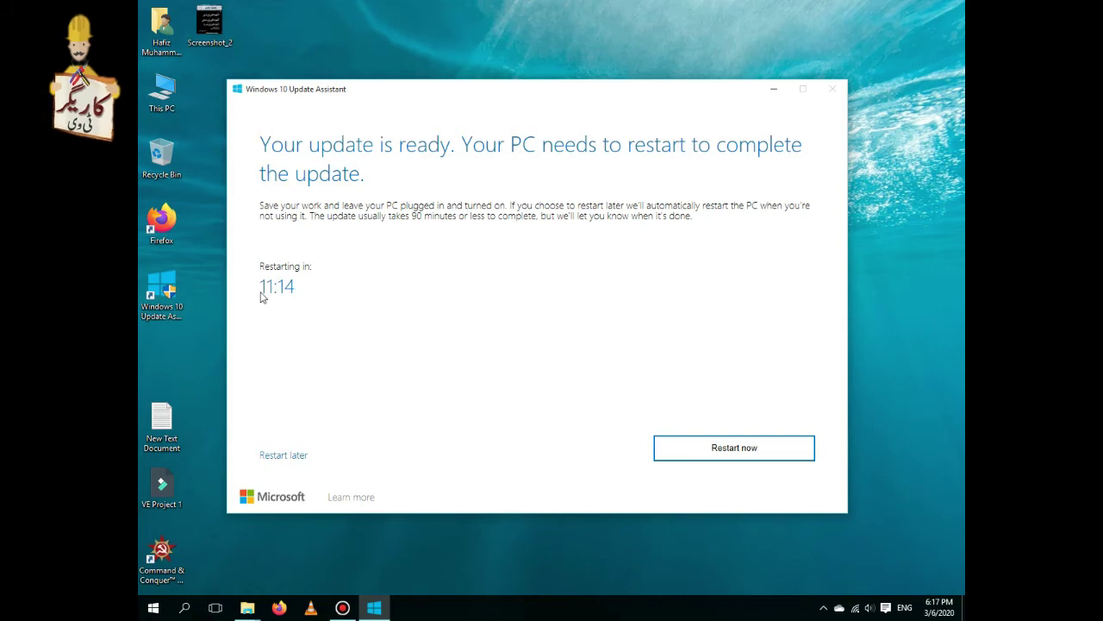
click(735, 448)
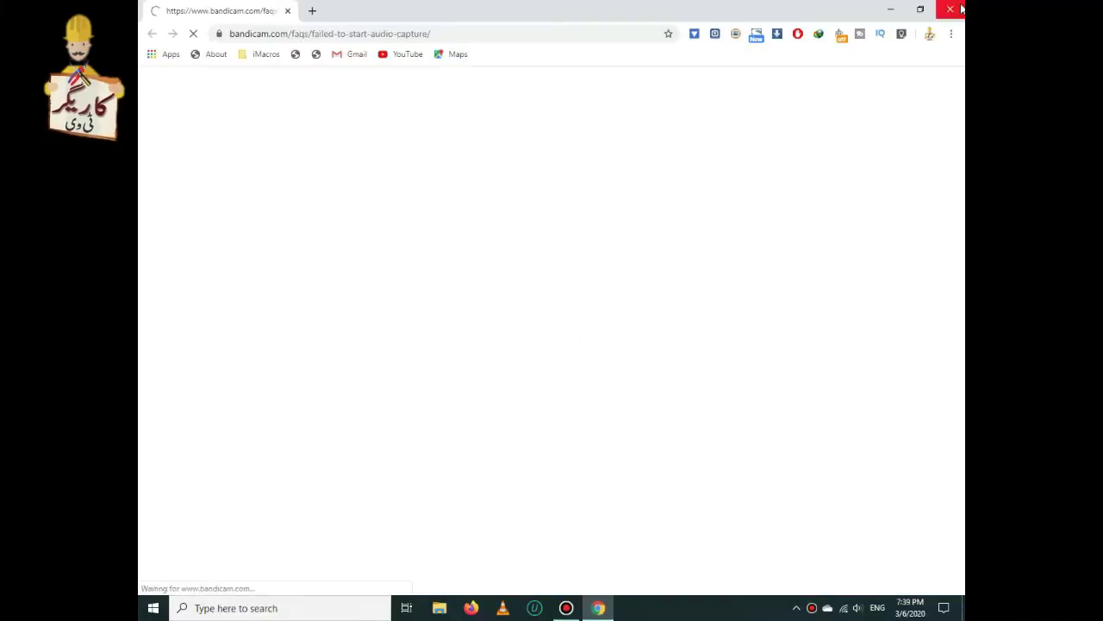
- Install Illustrator 2020 by running Set-up from the Adobe Illustrator 2020 v24.1.1.376 x64 Multilingual folder inside the desktop folder adobe 2020
click(961, 8)
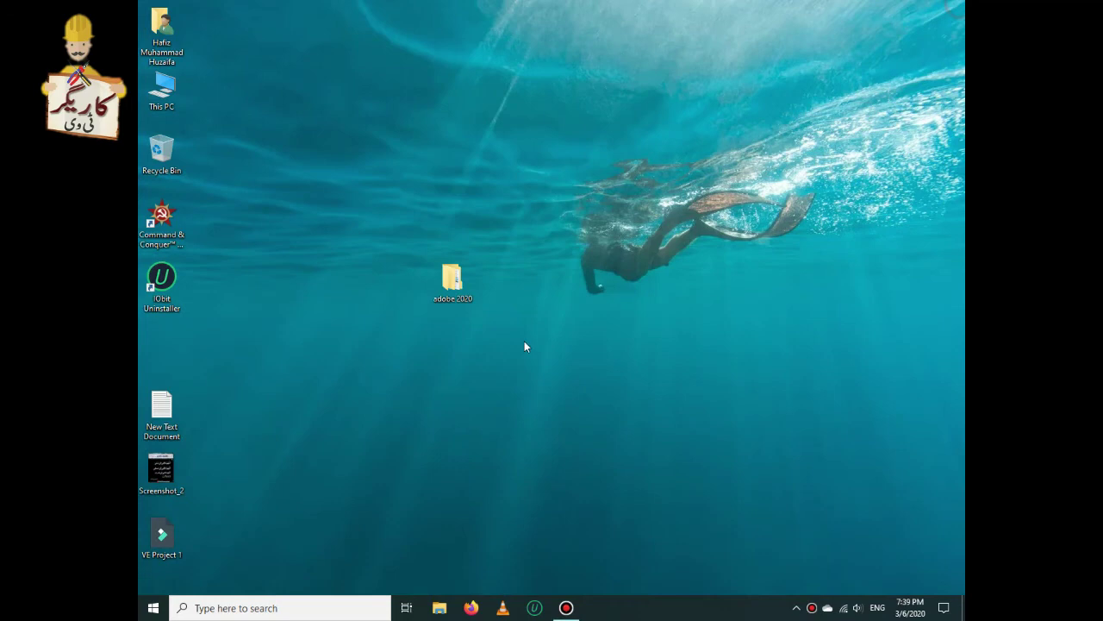
double_click(454, 285)
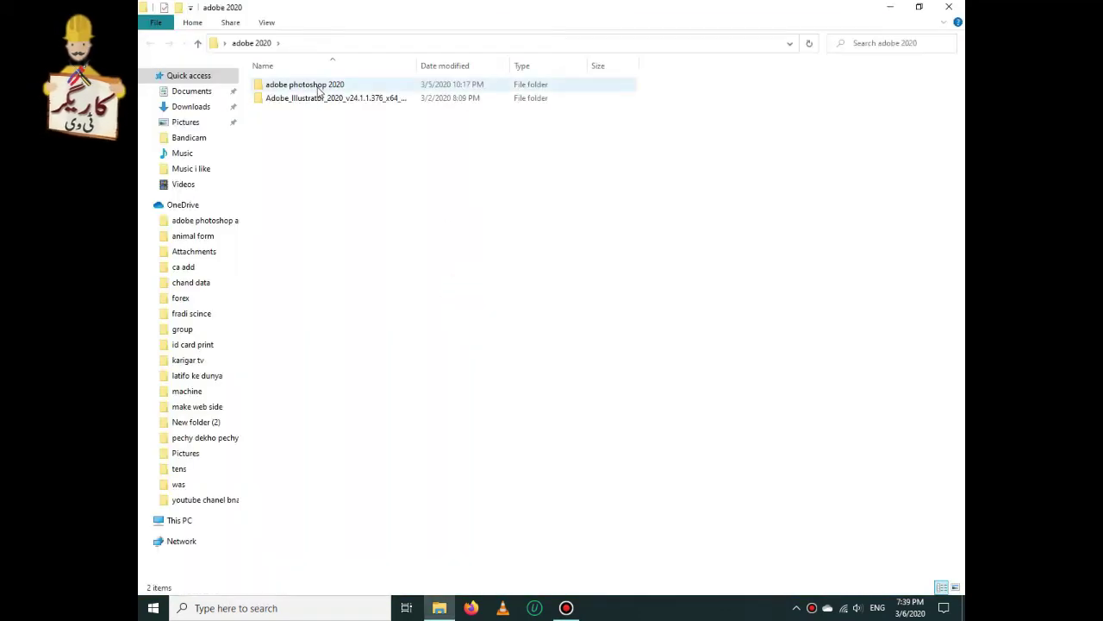
double_click(369, 98)
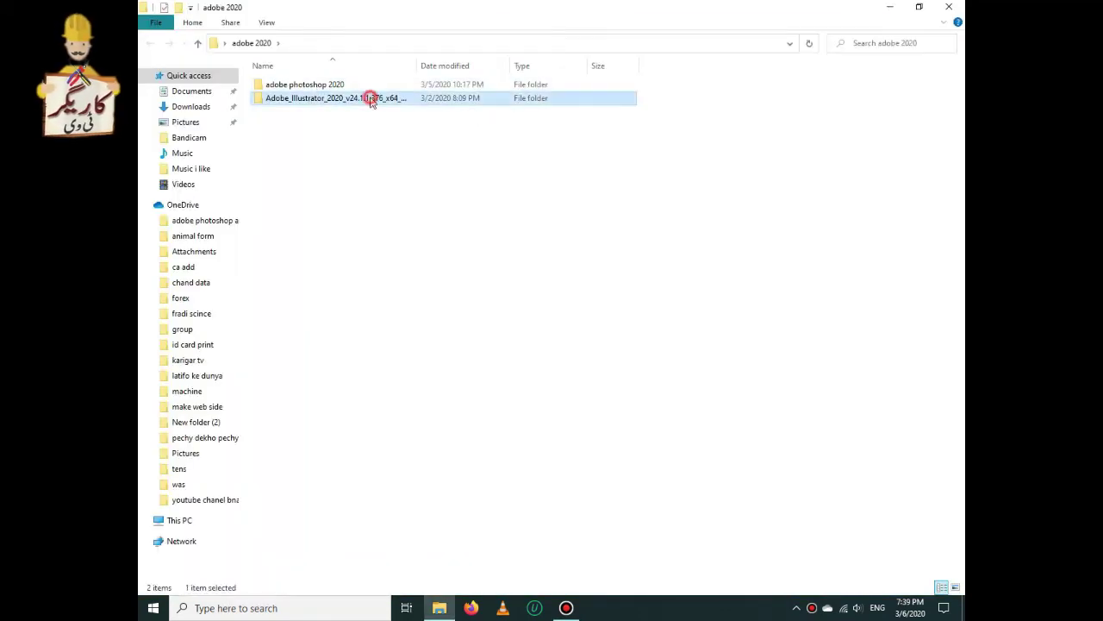
double_click(332, 89)
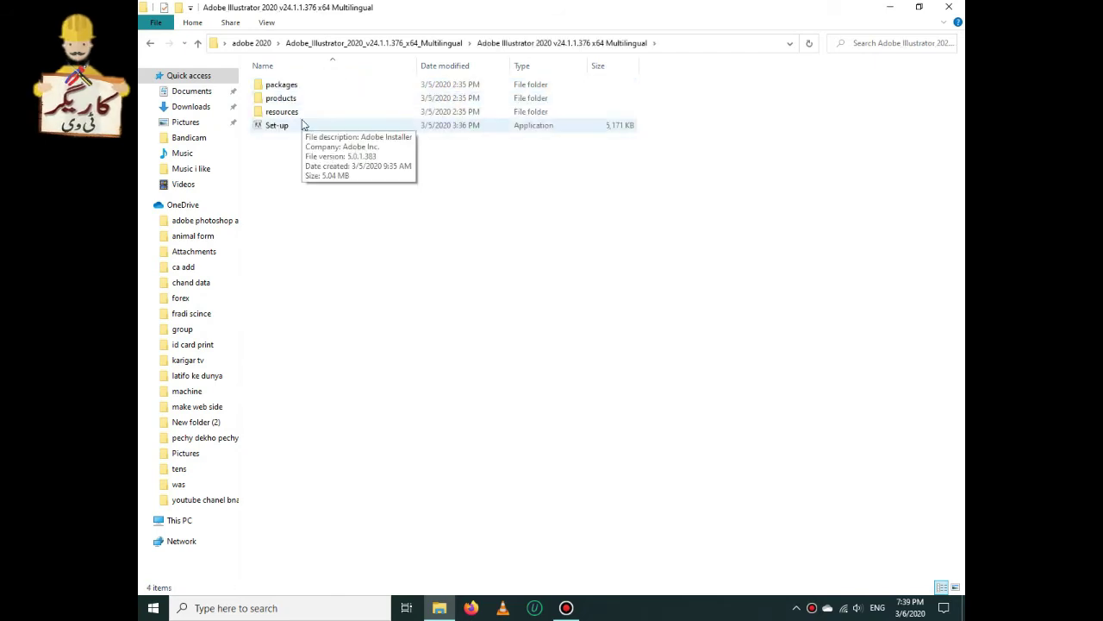
double_click(297, 125)
click(594, 317)
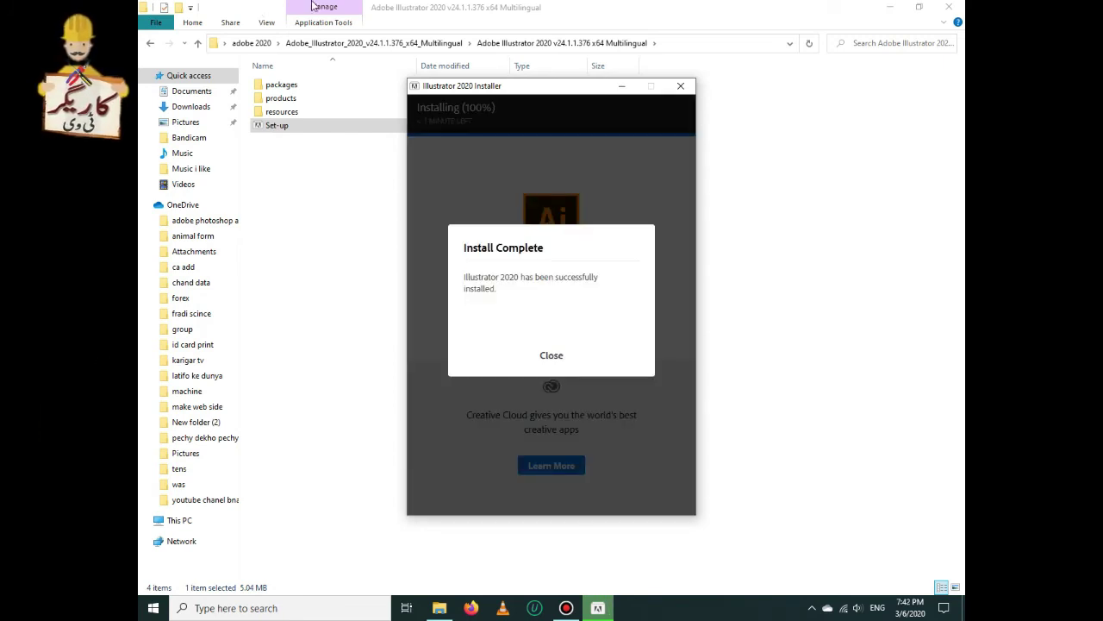
click(553, 356)
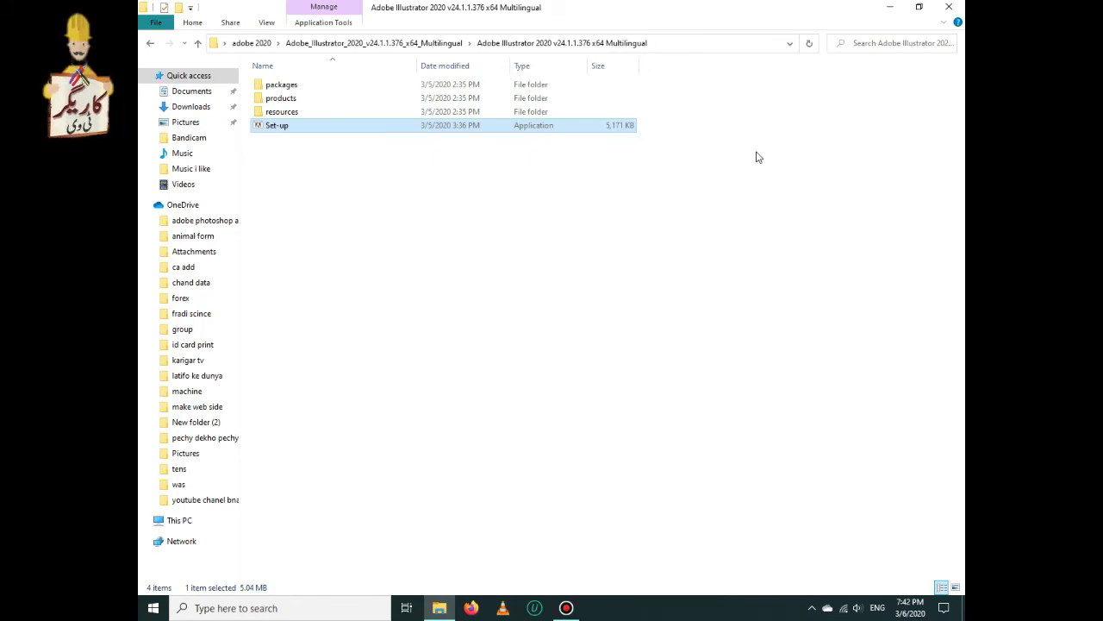
- Launch the newly installed Adobe Illustrator 2020 and bring up its New Document settings
click(883, 8)
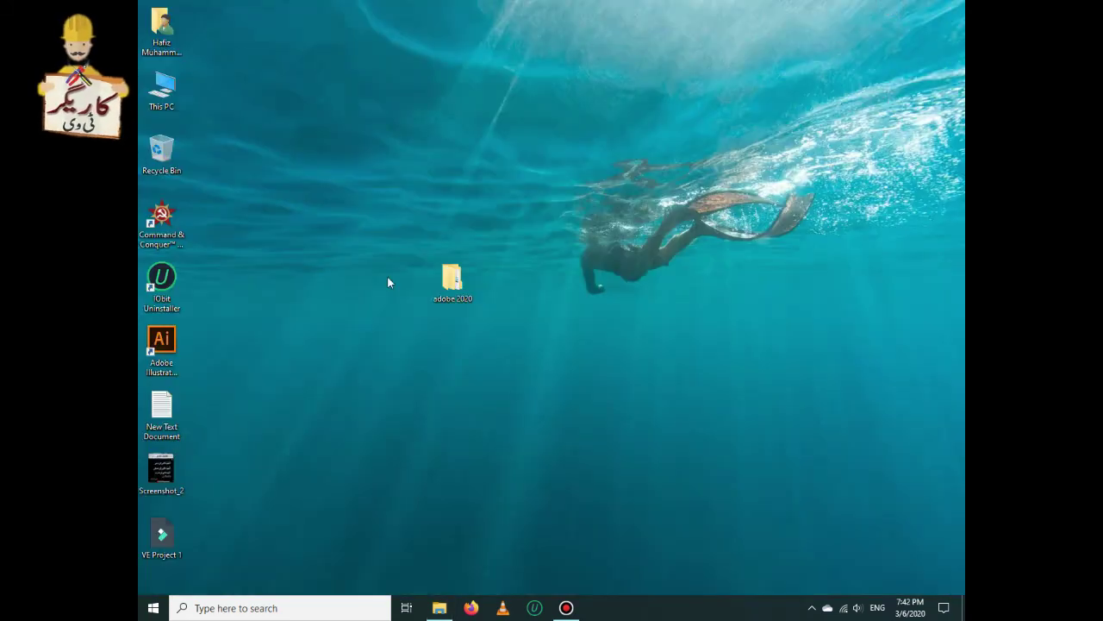
click(154, 608)
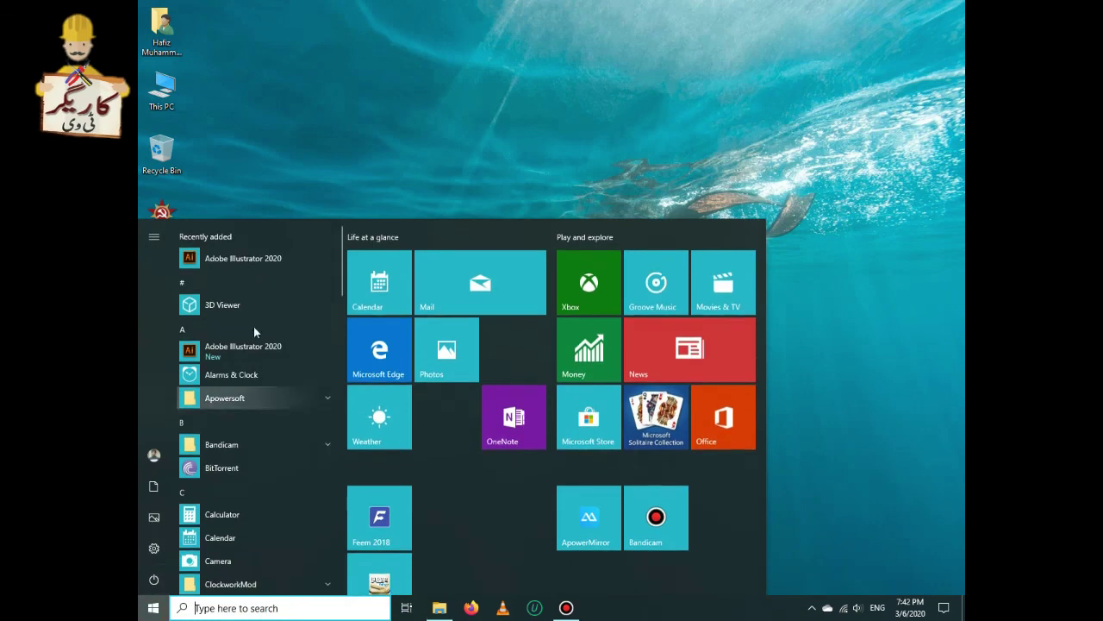
click(254, 264)
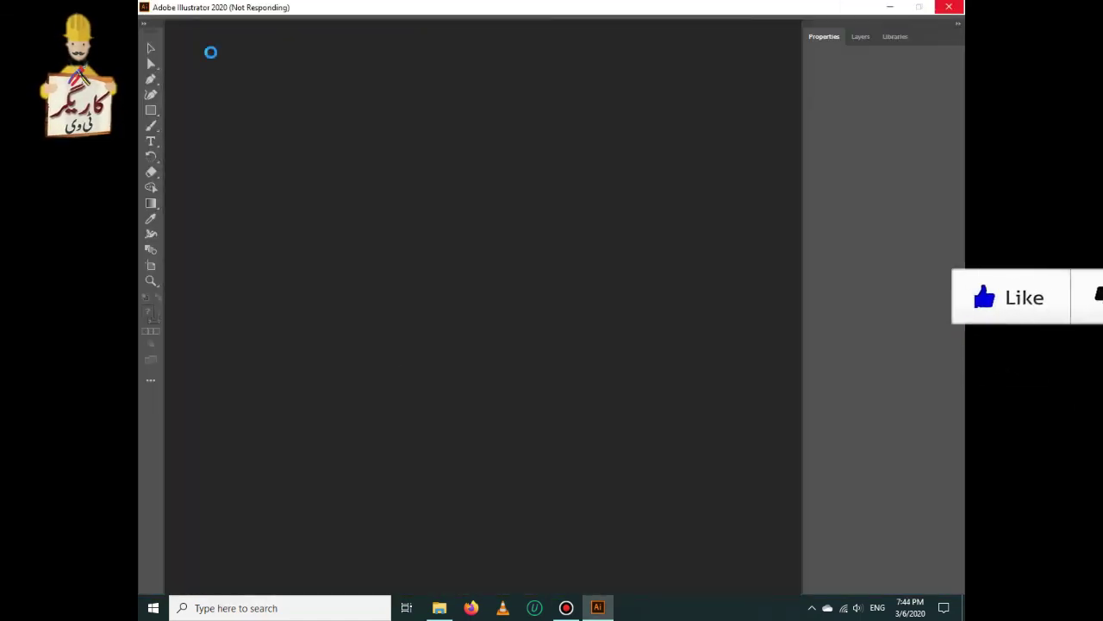
key(ctrl+n)
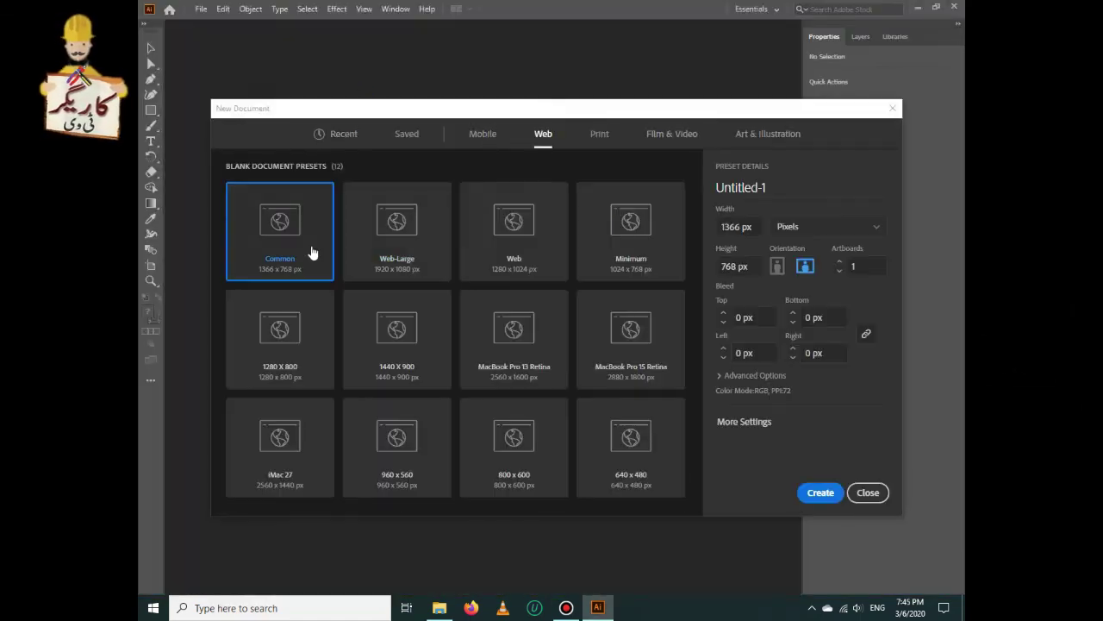